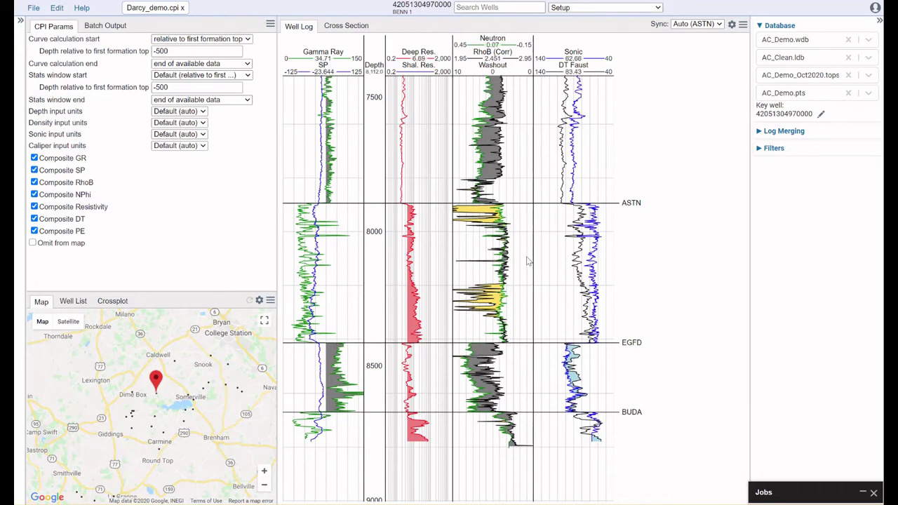
- Switch the workflow from Setup to the Curve Normalization module
{"action": "left_click", "coordinate": [634, 8]}
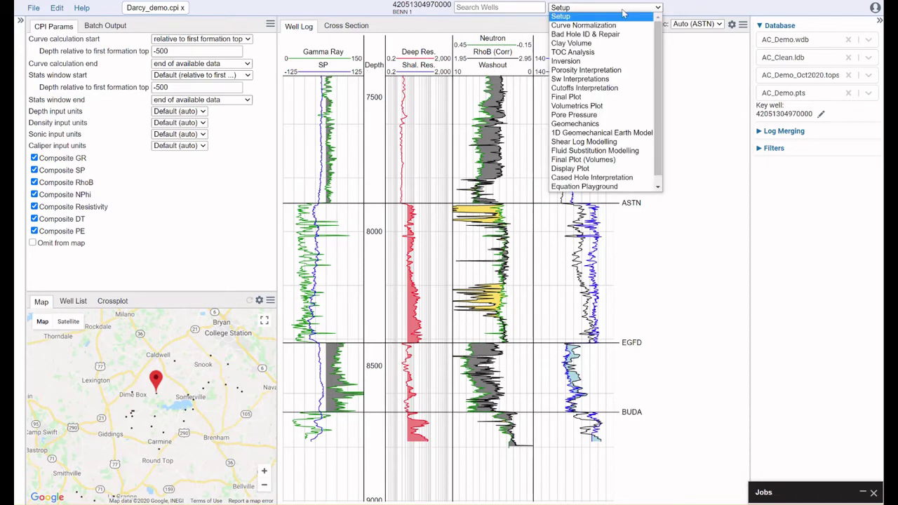
{"action": "left_click", "coordinate": [592, 25]}
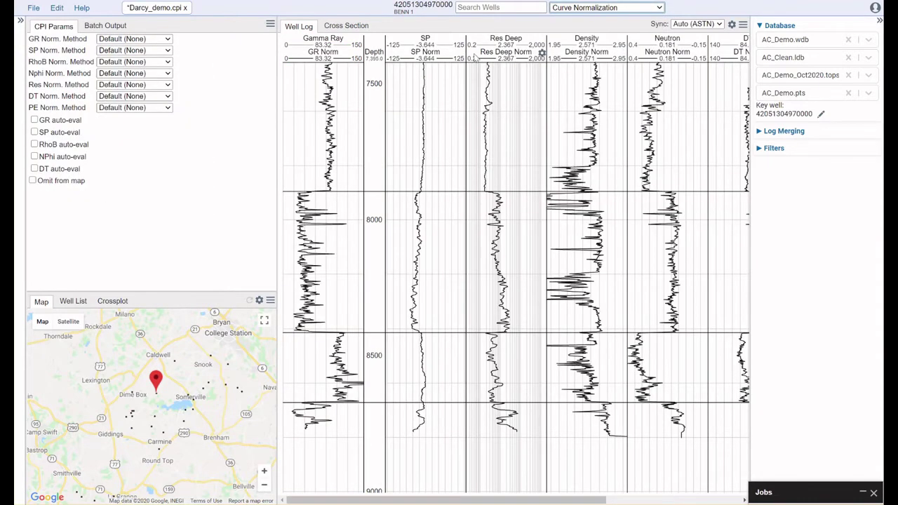
- Set gamma ray normalization to Simple Scale and check it on the cross section around 7500–8700 depth
{"action": "left_click", "coordinate": [167, 41]}
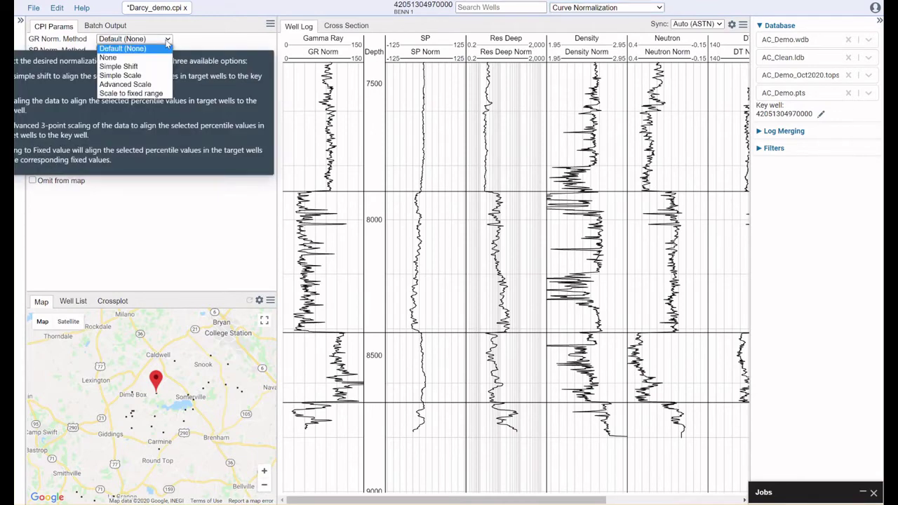
{"action": "left_click", "coordinate": [145, 76]}
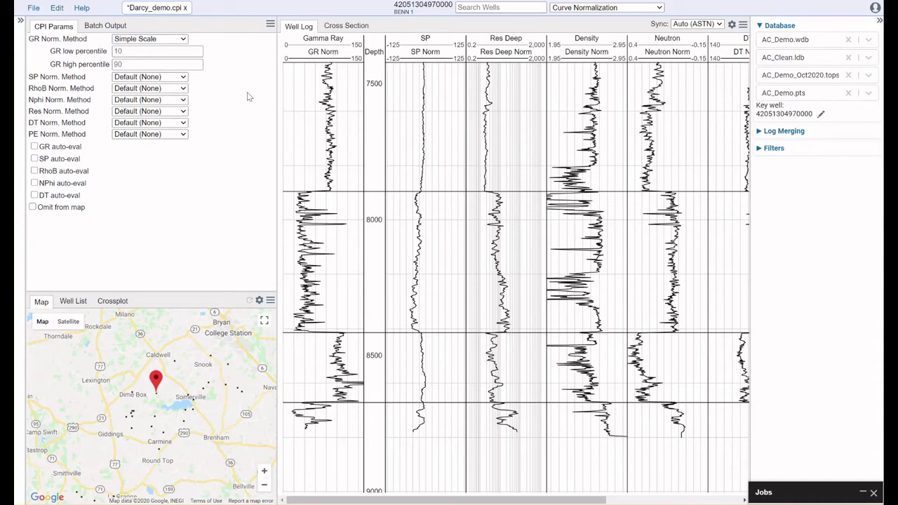
{"action": "left_click", "coordinate": [345, 26]}
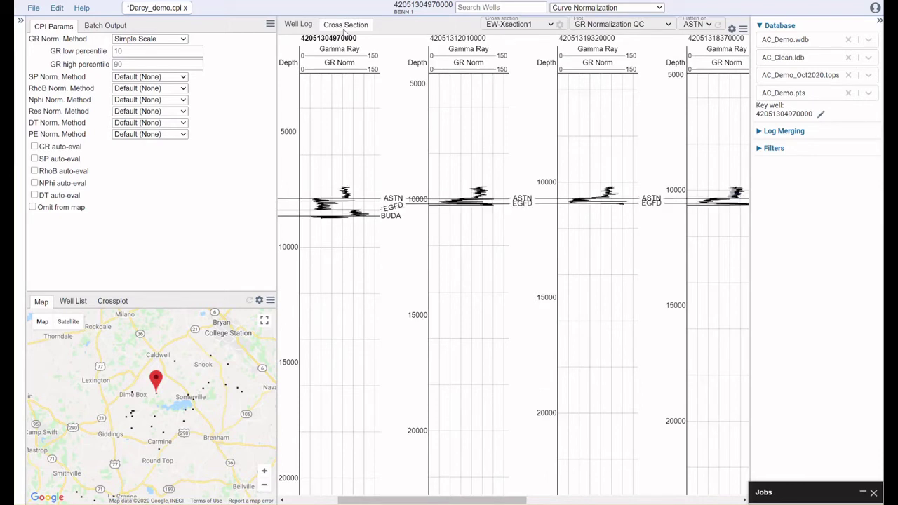
{"action": "left_click_drag", "start_coordinate": [294, 163], "coordinate": [298, 238]}
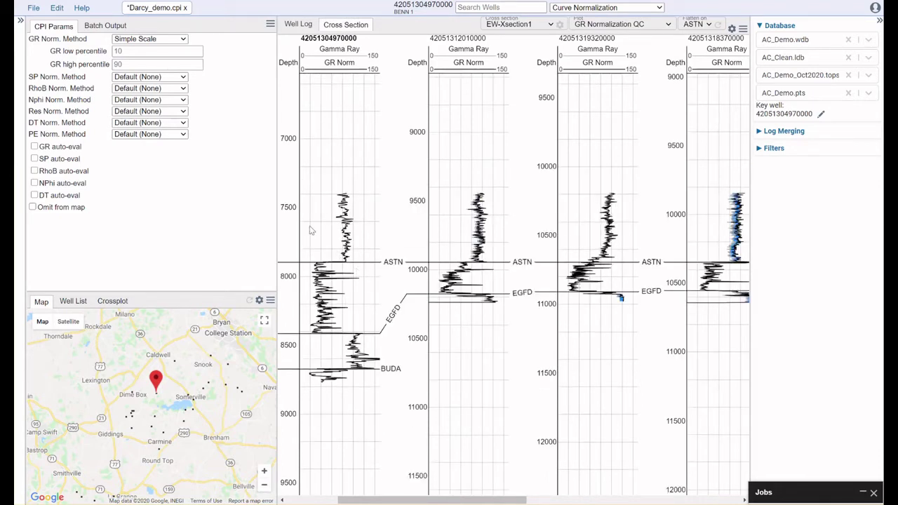
{"action": "left_click_drag", "start_coordinate": [291, 201], "coordinate": [296, 385]}
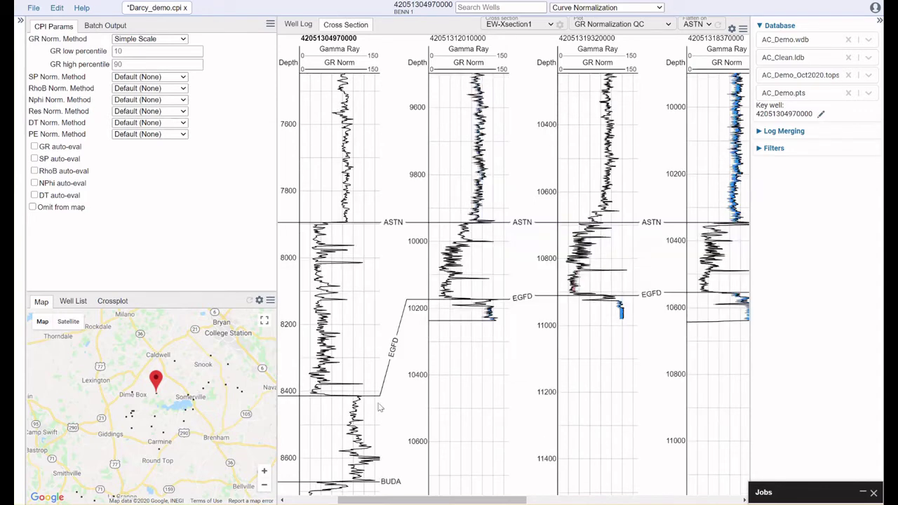
{"action": "left_click_drag", "start_coordinate": [370, 500], "coordinate": [536, 501]}
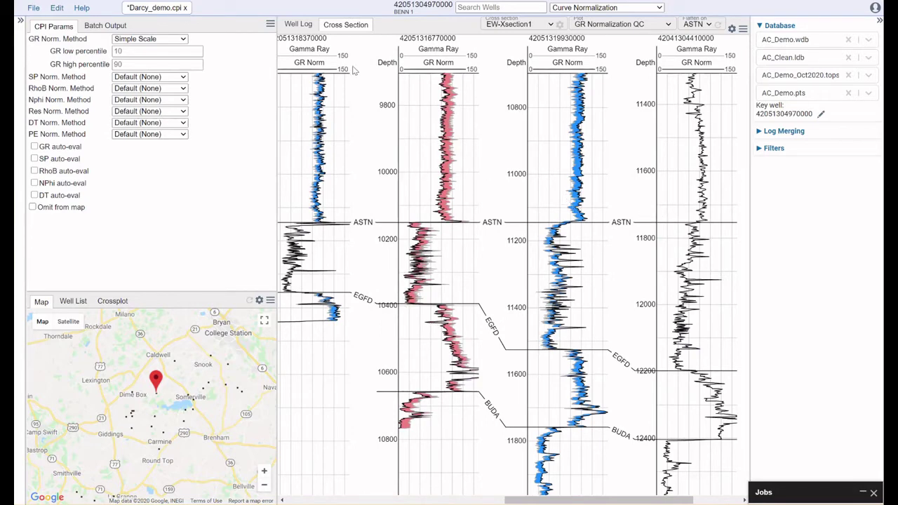
{"action": "left_click", "coordinate": [303, 25]}
{"action": "left_click", "coordinate": [586, 7]}
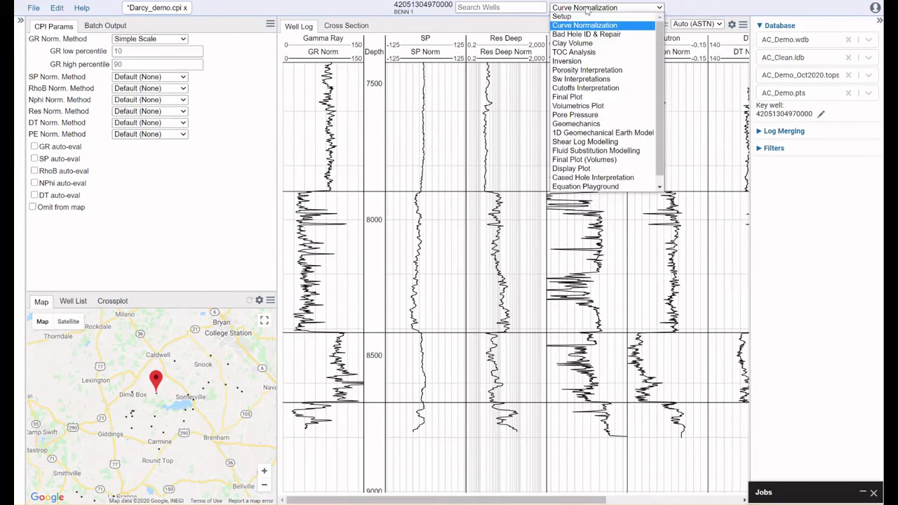
- In Bad Hole ID & Repair, enable padding, repaired-curve blending and RhoB/PE bad-hole flagging, then move to Clay Volume
{"action": "left_click", "coordinate": [585, 34]}
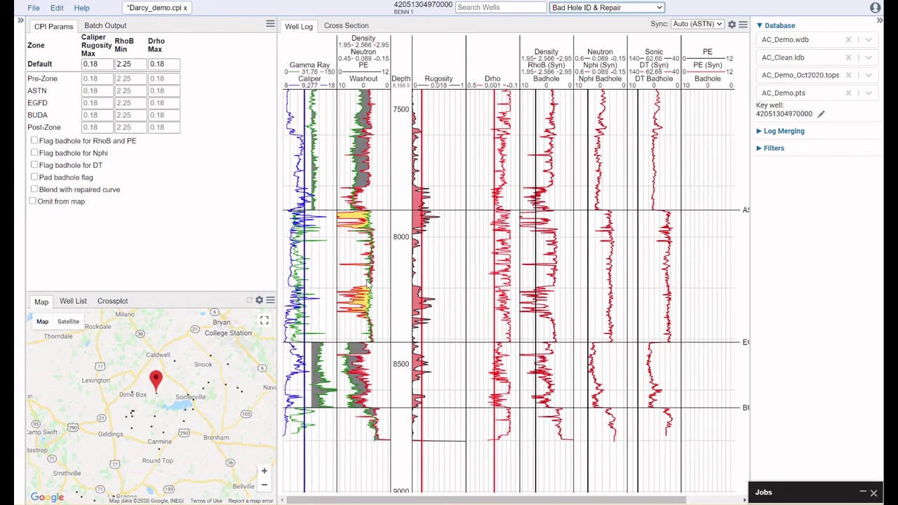
{"action": "left_click_drag", "start_coordinate": [406, 183], "coordinate": [391, 368]}
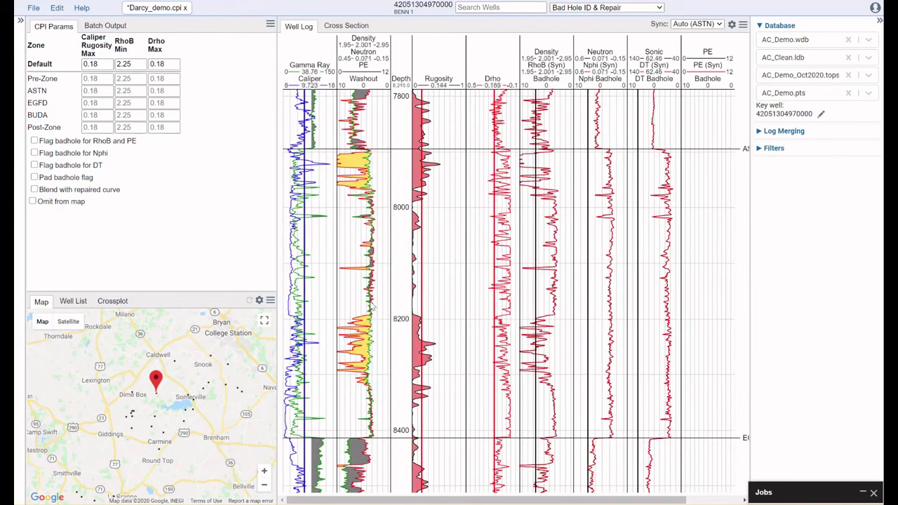
{"action": "left_click", "coordinate": [35, 177]}
{"action": "left_click", "coordinate": [34, 190]}
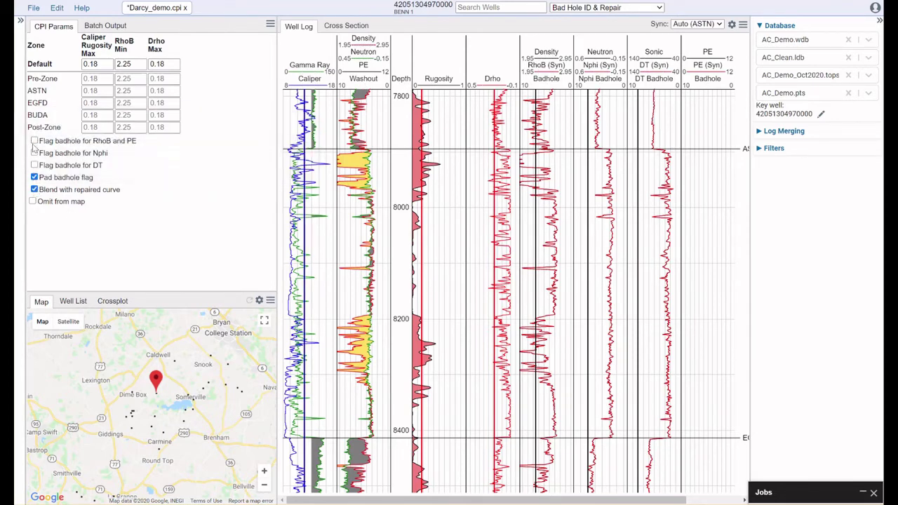
{"action": "left_click", "coordinate": [33, 141]}
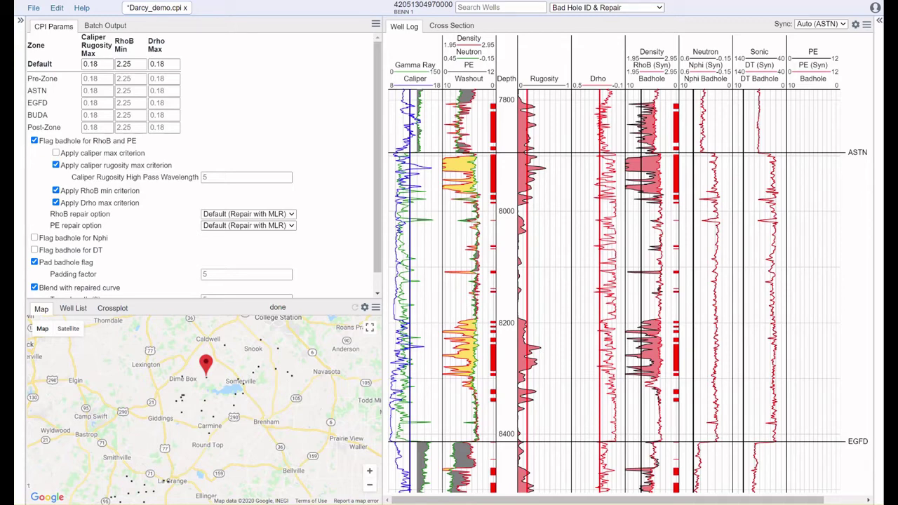
{"action": "left_click", "coordinate": [659, 9]}
{"action": "left_click", "coordinate": [603, 44]}
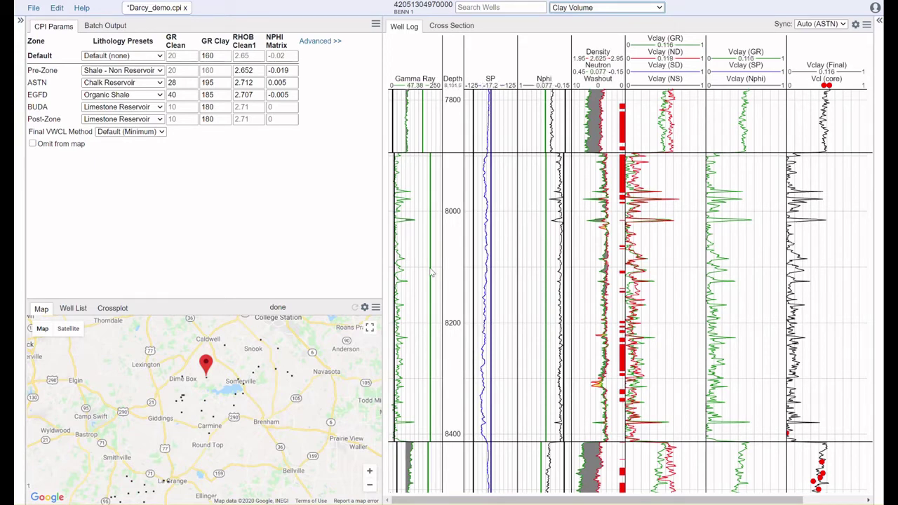
- Set the ASTN zone to GR Clay 161 and RHOB Clean1 2.688 on the neutron-density crossplot
{"action": "left_click_drag", "start_coordinate": [431, 271], "coordinate": [421, 268]}
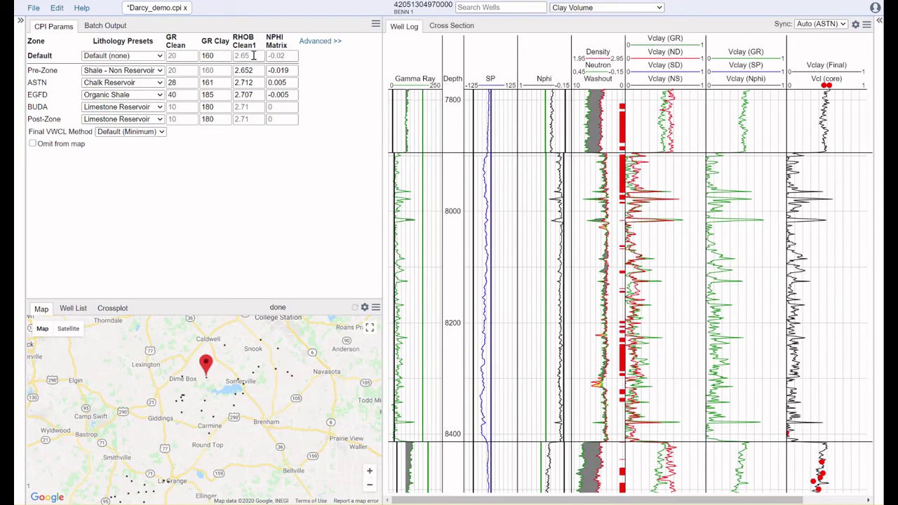
{"action": "left_click", "coordinate": [114, 310]}
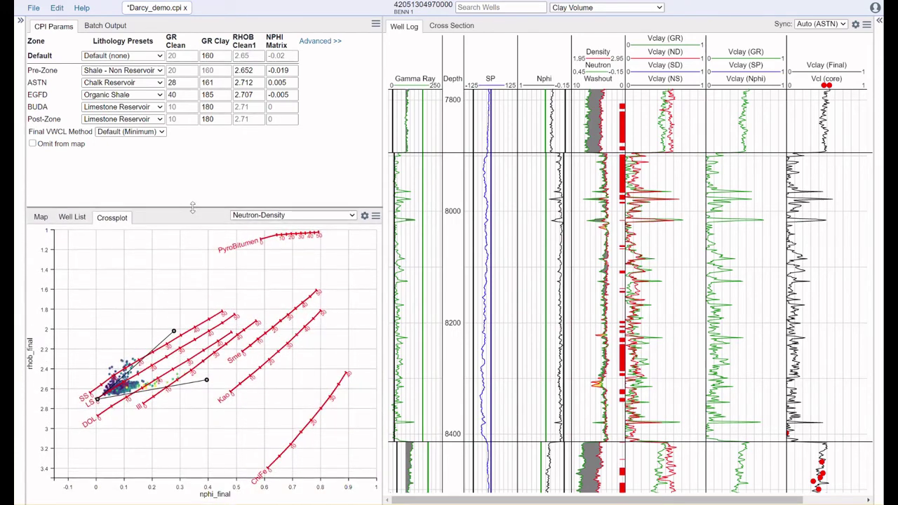
{"action": "left_click_drag", "start_coordinate": [97, 399], "coordinate": [96, 397]}
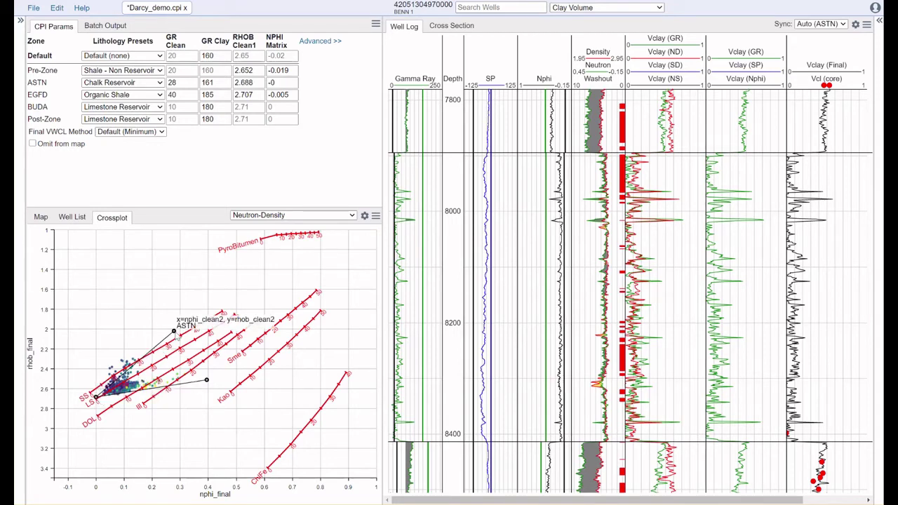
{"action": "left_click_drag", "start_coordinate": [174, 331], "coordinate": [164, 328]}
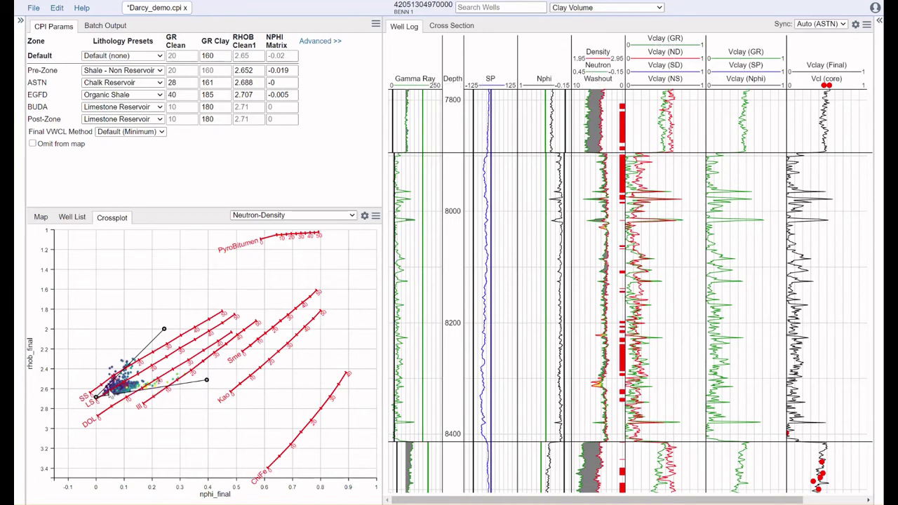
{"action": "left_click", "coordinate": [630, 12]}
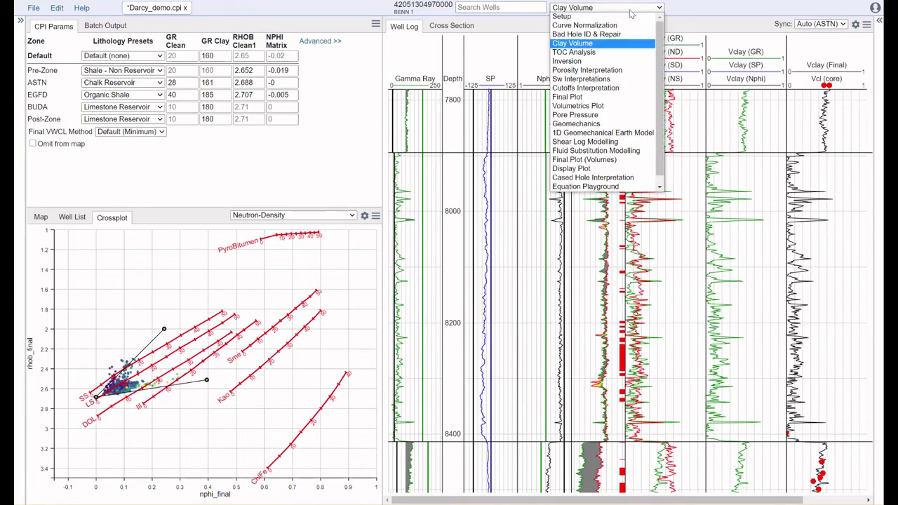
- Run Inversion, keep Dolomite in the mineral matrix, and inspect the mineral-volume and predicted-log tracks
{"action": "left_click", "coordinate": [604, 62]}
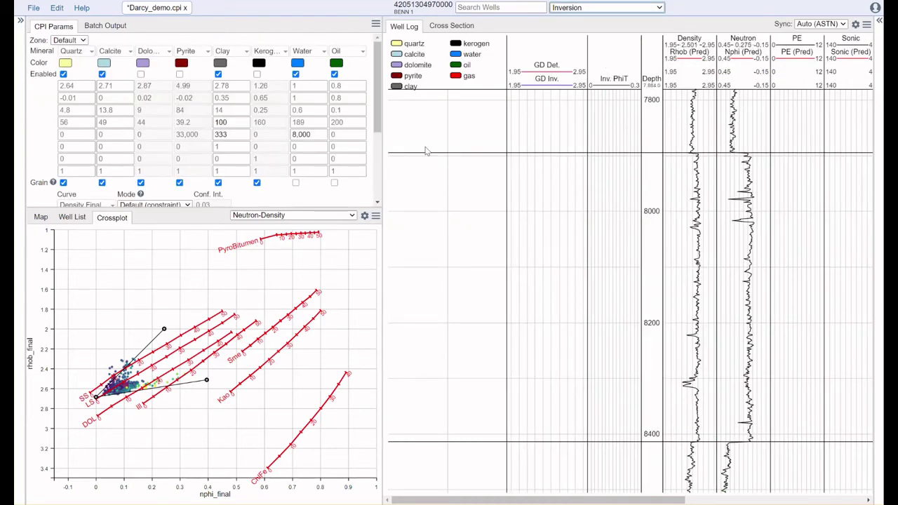
{"action": "left_click_drag", "start_coordinate": [342, 210], "coordinate": [341, 213]}
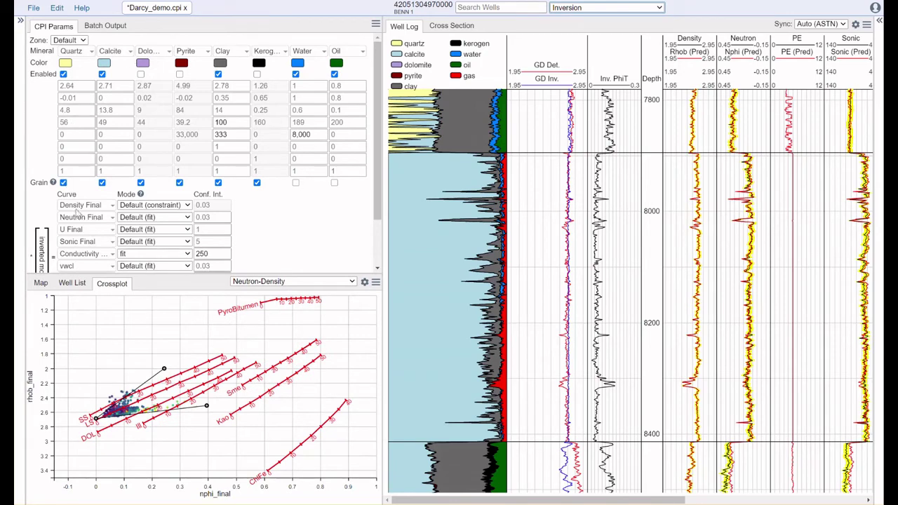
{"action": "scroll", "coordinate": [235, 228], "scroll_direction": "down", "scroll_amount": 1}
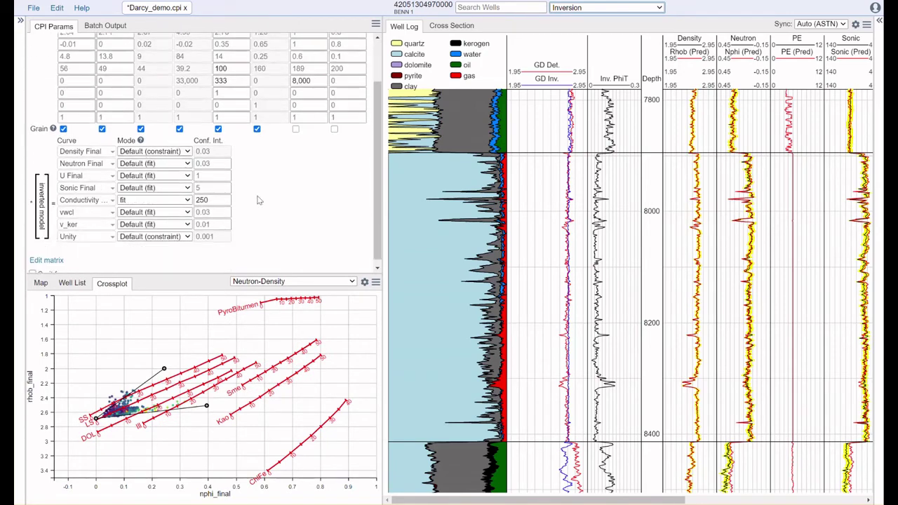
{"action": "scroll", "coordinate": [257, 201], "scroll_direction": "up", "scroll_amount": 1}
{"action": "left_click", "coordinate": [165, 53]}
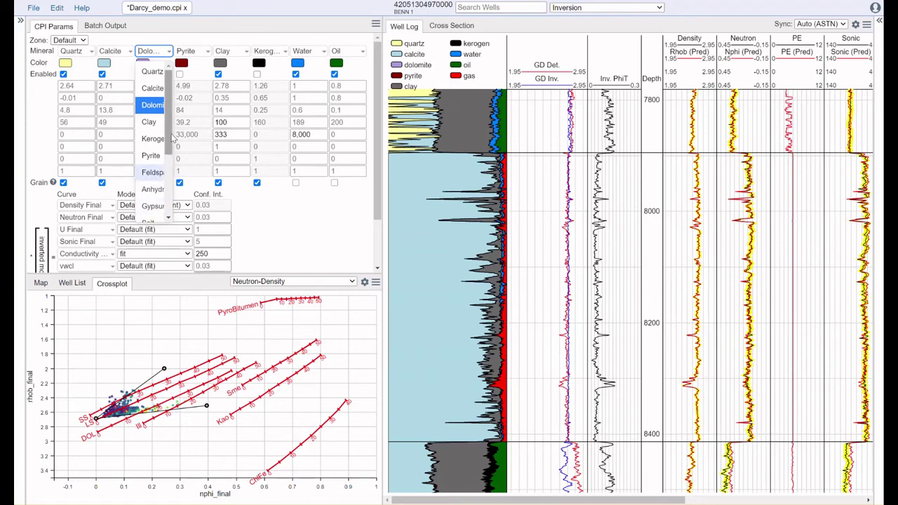
{"action": "scroll", "coordinate": [172, 138], "scroll_direction": "down", "scroll_amount": 2}
{"action": "scroll", "coordinate": [172, 139], "scroll_direction": "up", "scroll_amount": 2}
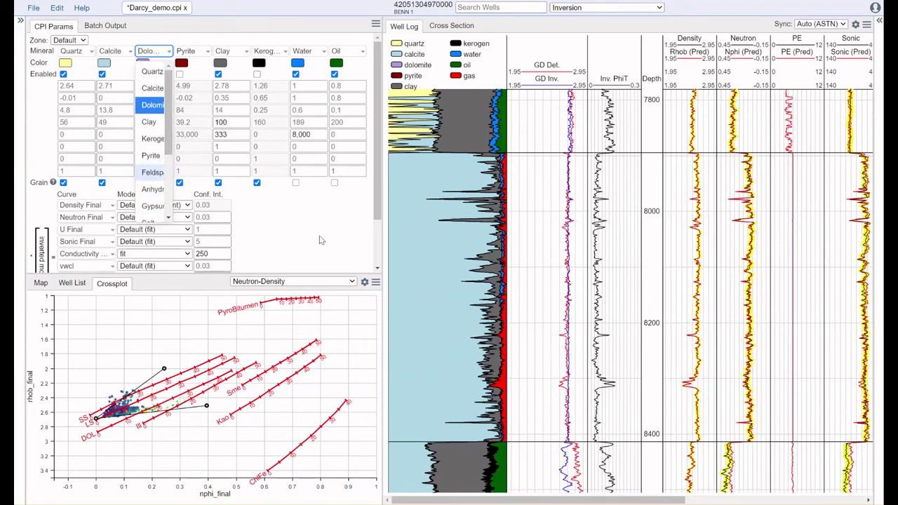
{"action": "left_click", "coordinate": [320, 239]}
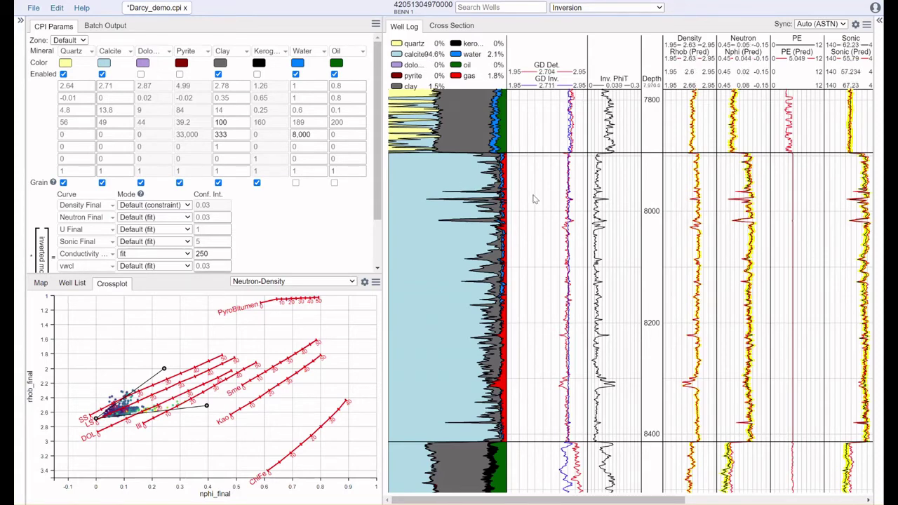
{"action": "left_click_drag", "start_coordinate": [570, 500], "coordinate": [668, 500]}
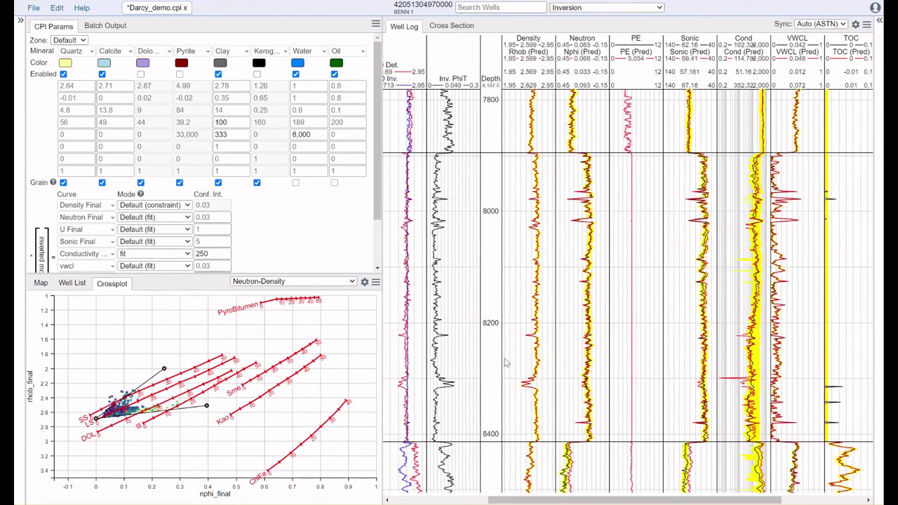
{"action": "left_click_drag", "start_coordinate": [592, 500], "coordinate": [491, 499]}
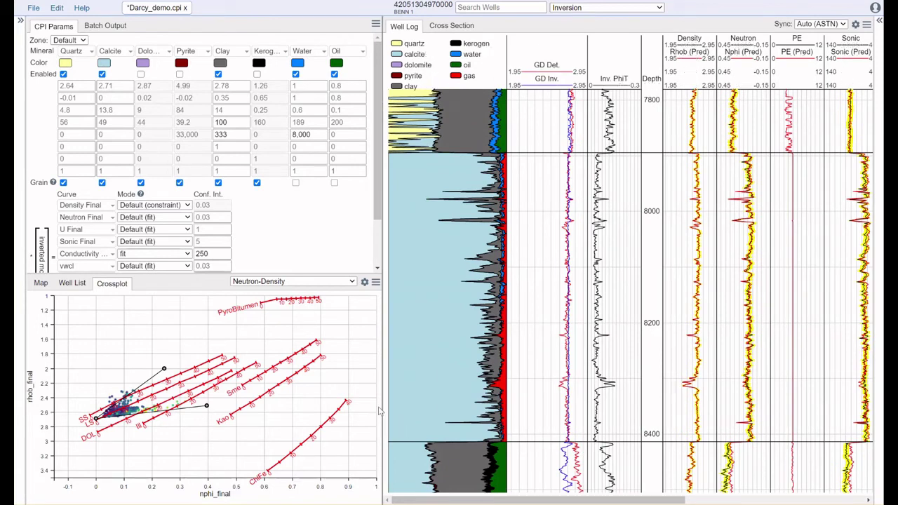
- Overlay the avg_grain_density property map on the well map and select the HINZE UNIT 1 well
{"action": "left_click", "coordinate": [41, 283]}
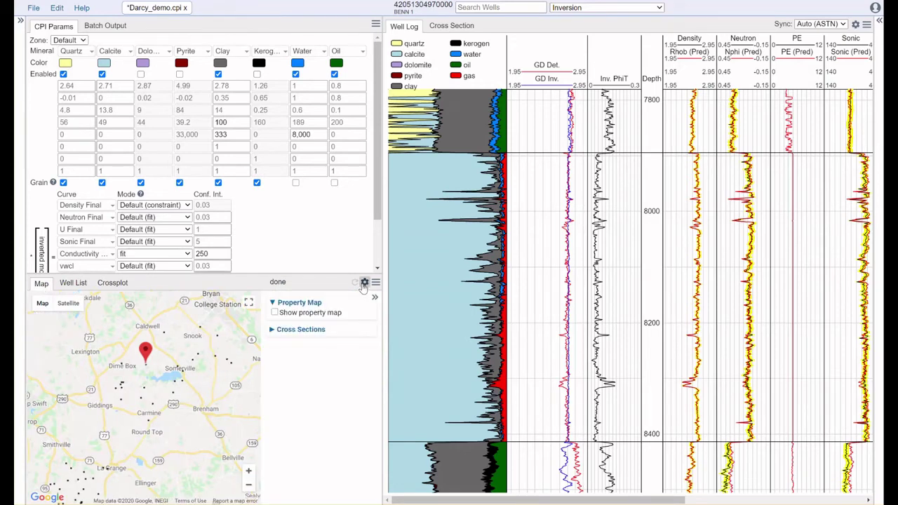
{"action": "left_click", "coordinate": [275, 313]}
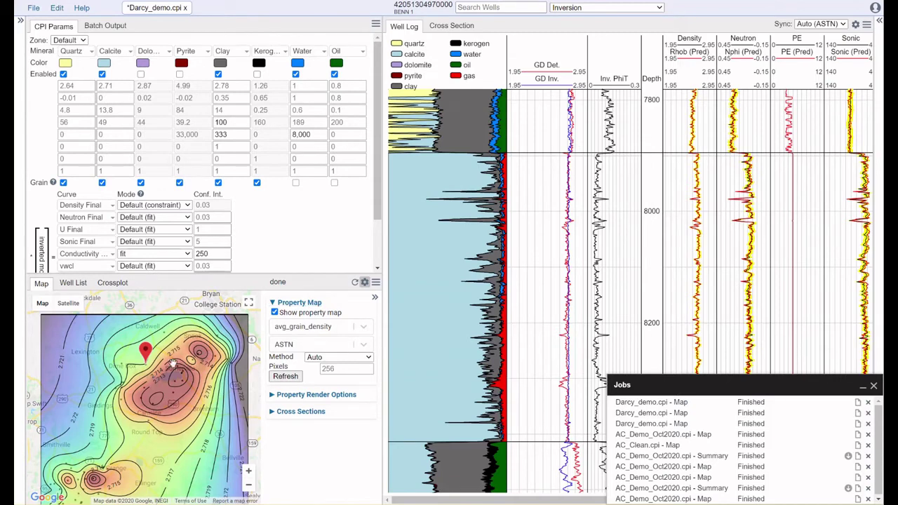
{"action": "left_click", "coordinate": [862, 385]}
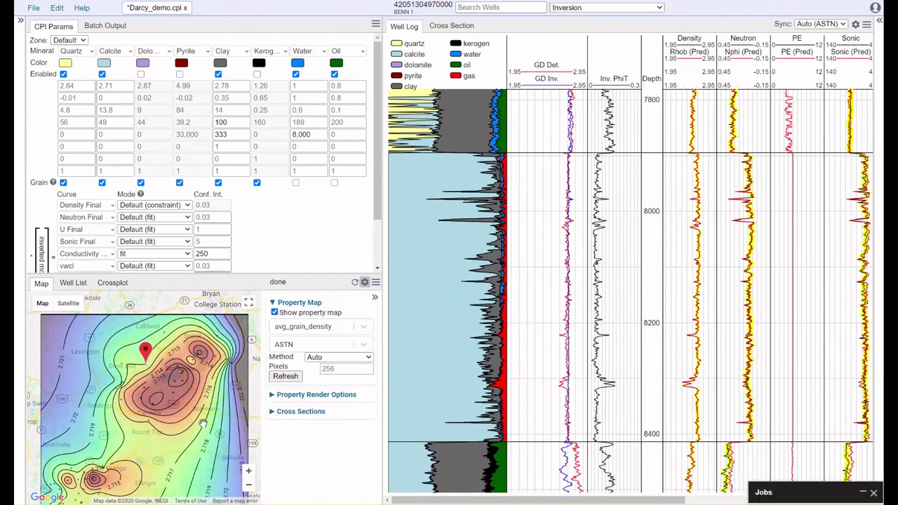
{"action": "left_click", "coordinate": [152, 404]}
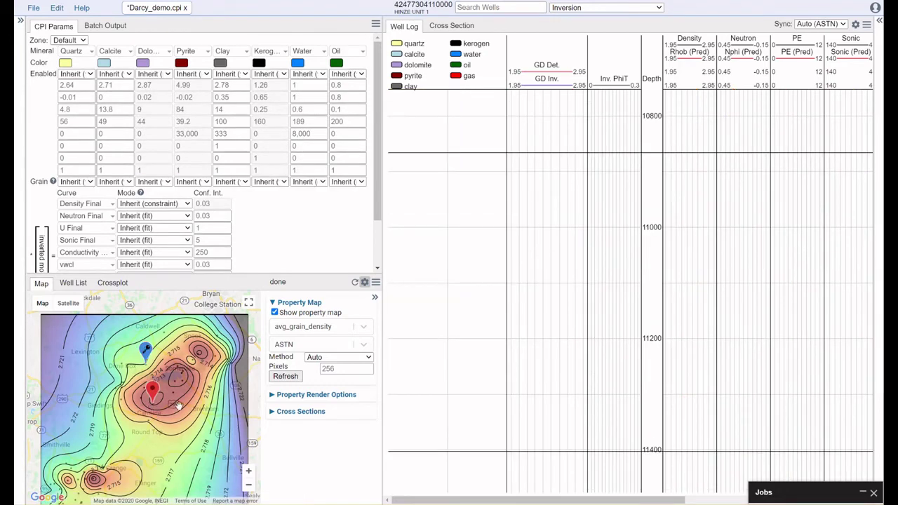
{"action": "left_click", "coordinate": [659, 8]}
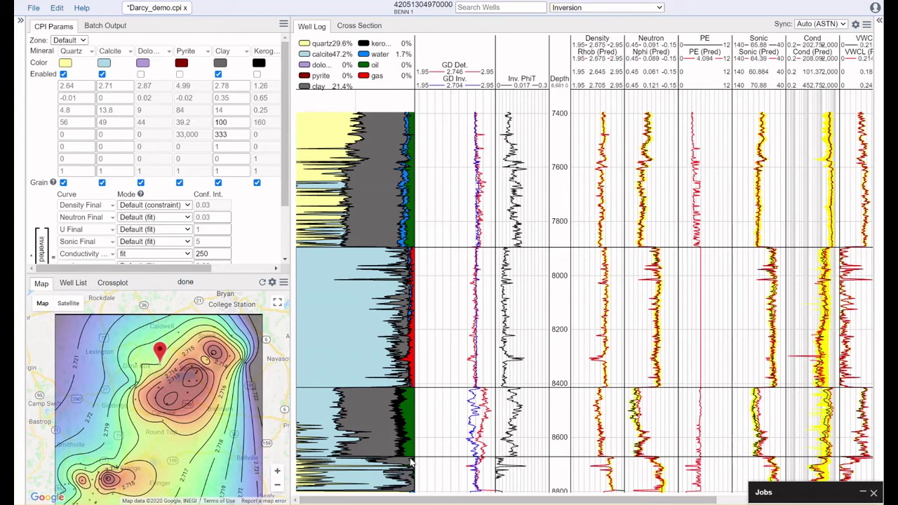
- Step through Shear Log Modelling and Pore Pressure to the 1D Geomechanical Earth Model module
{"action": "left_click", "coordinate": [659, 9]}
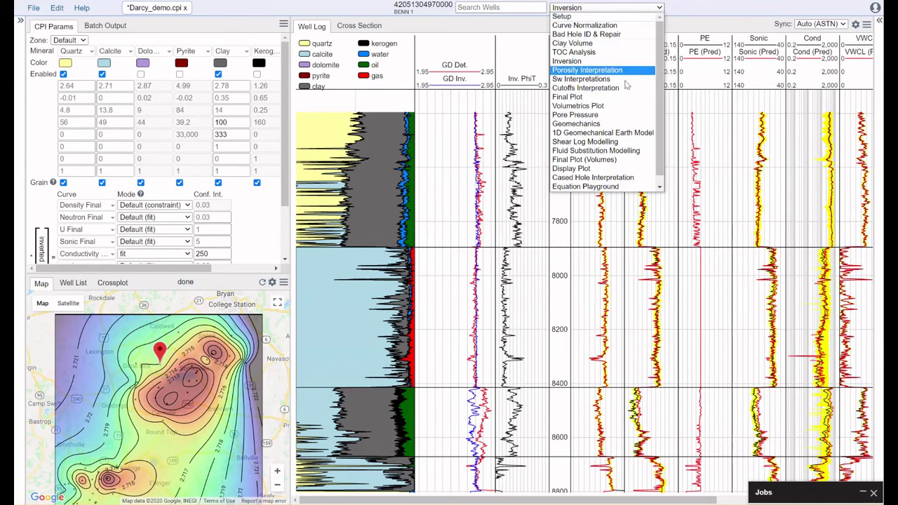
{"action": "left_click", "coordinate": [613, 144]}
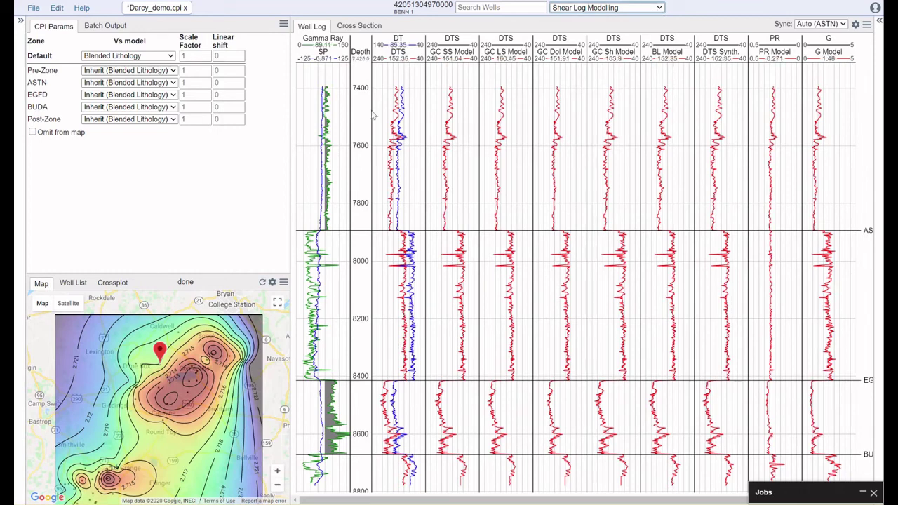
{"action": "left_click", "coordinate": [651, 8]}
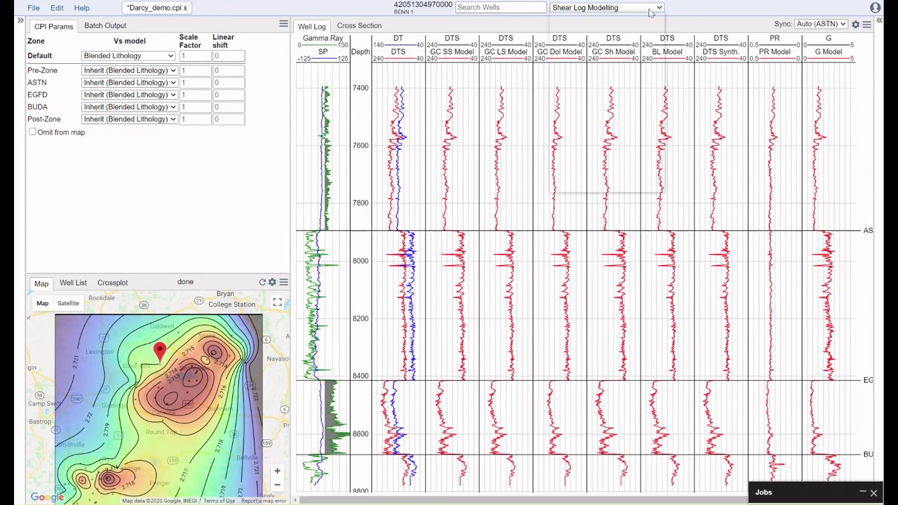
{"action": "left_click", "coordinate": [608, 115]}
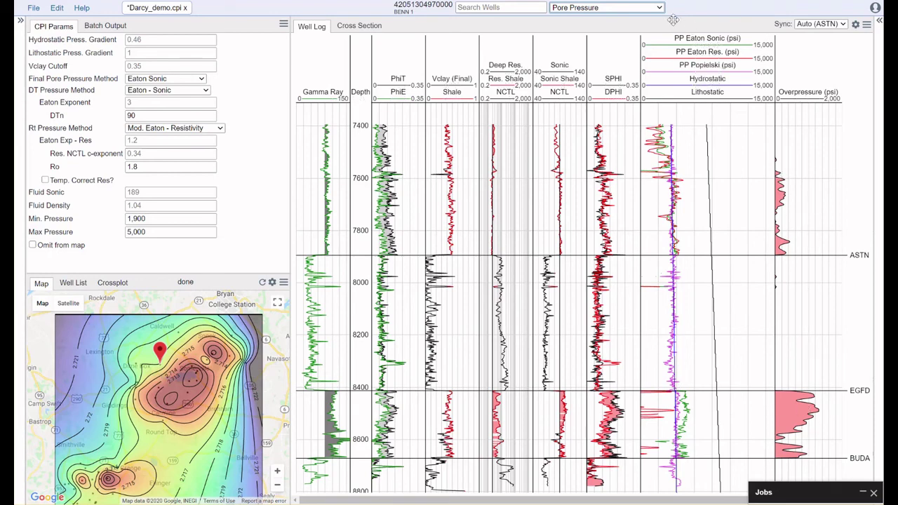
{"action": "left_click", "coordinate": [654, 8]}
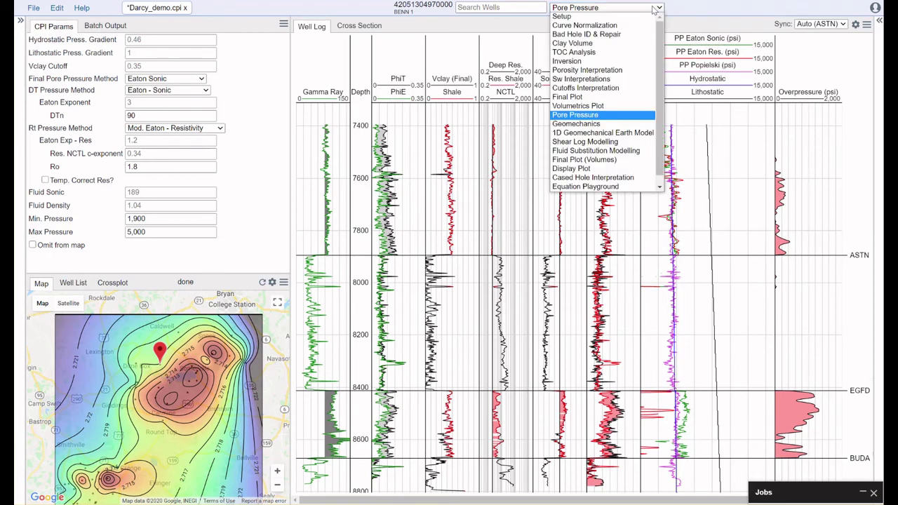
{"action": "left_click", "coordinate": [610, 132]}
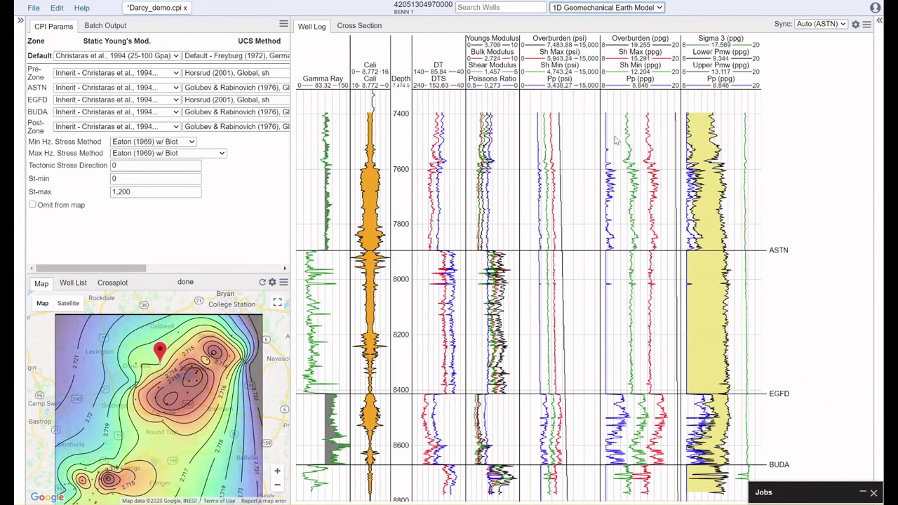